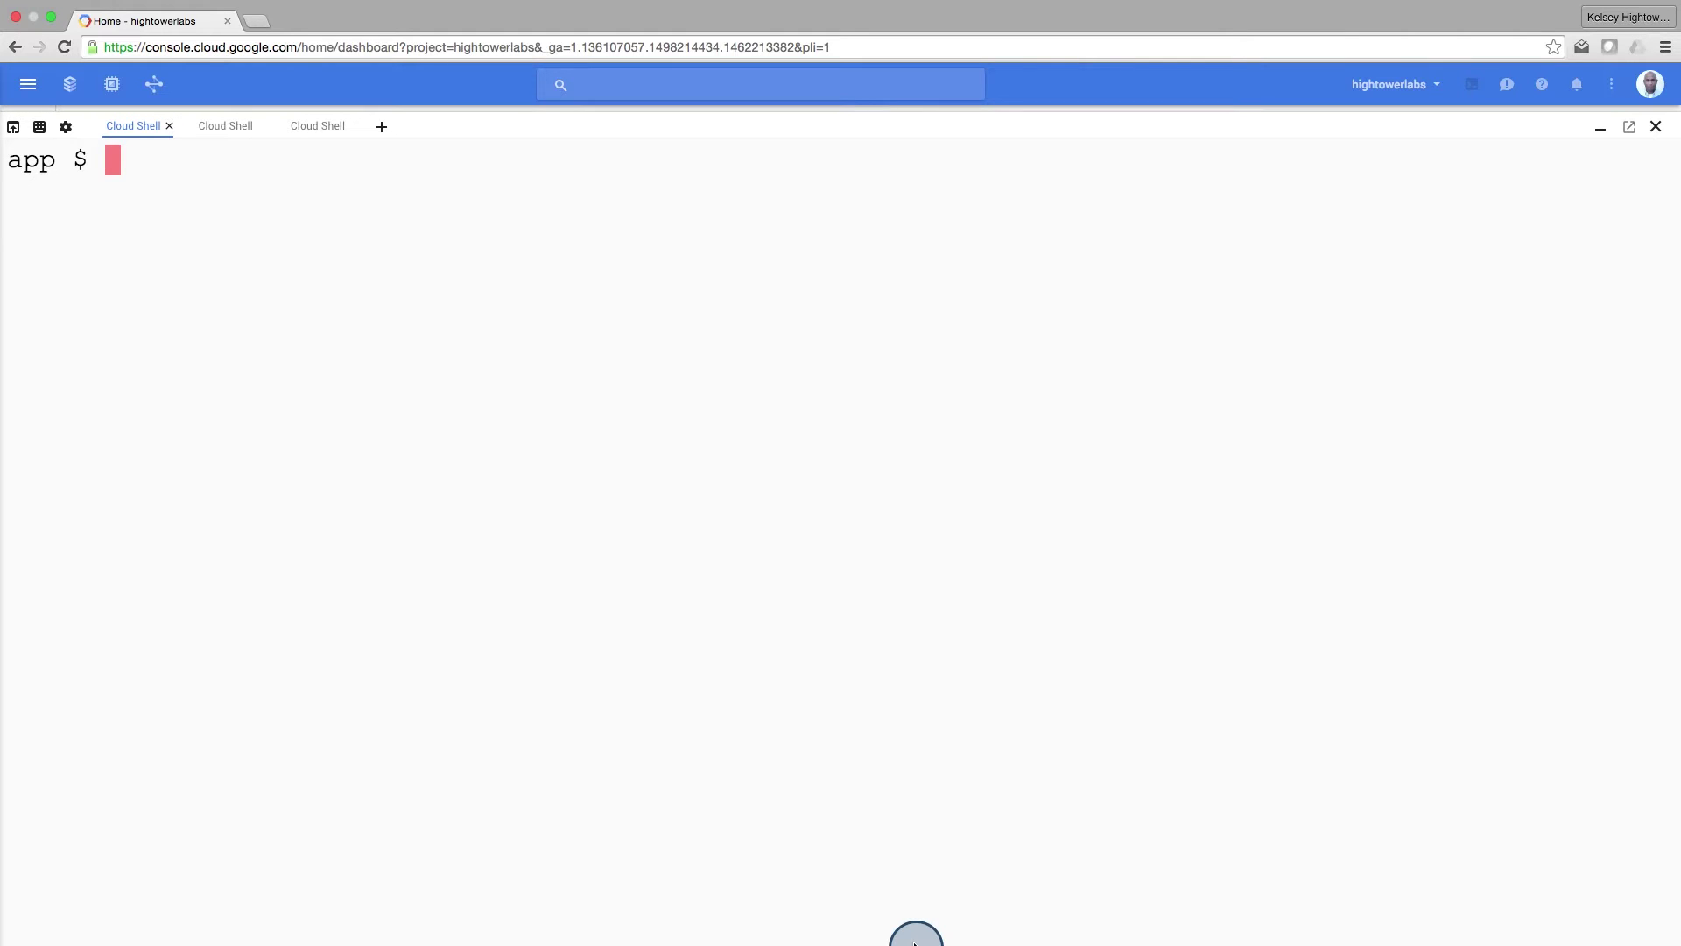
pyautogui.write('ls')
# Build bin/hello and start the hello server on ports 10080/10081.
pyautogui.press('Return')
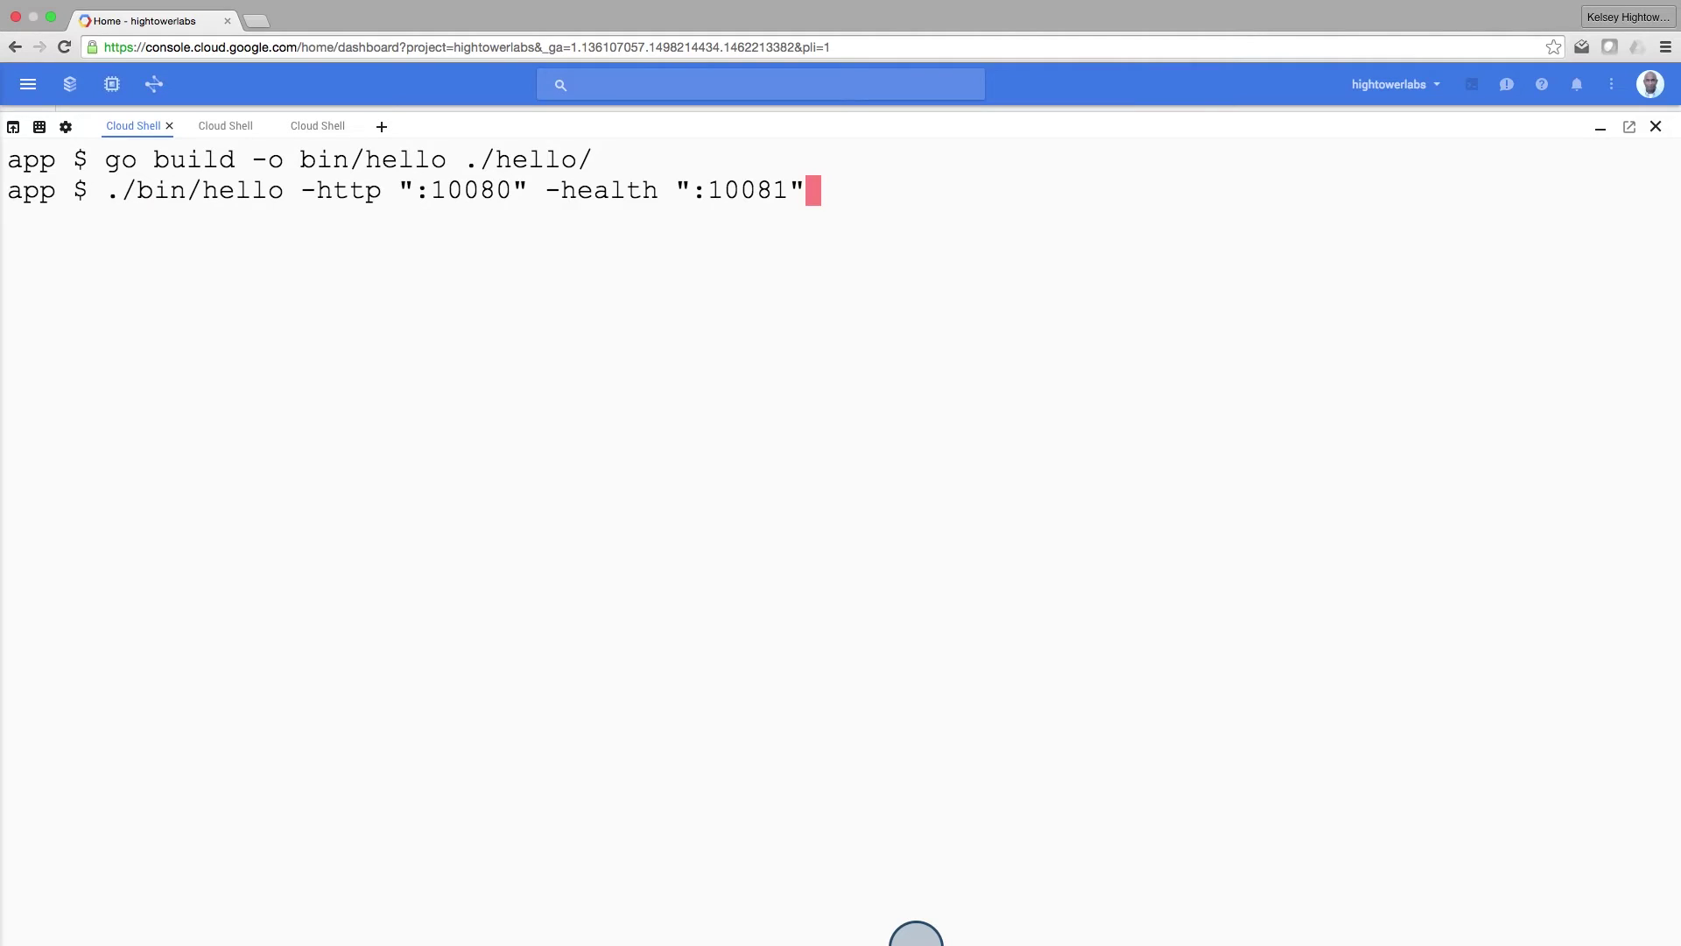
pyautogui.press('Return')
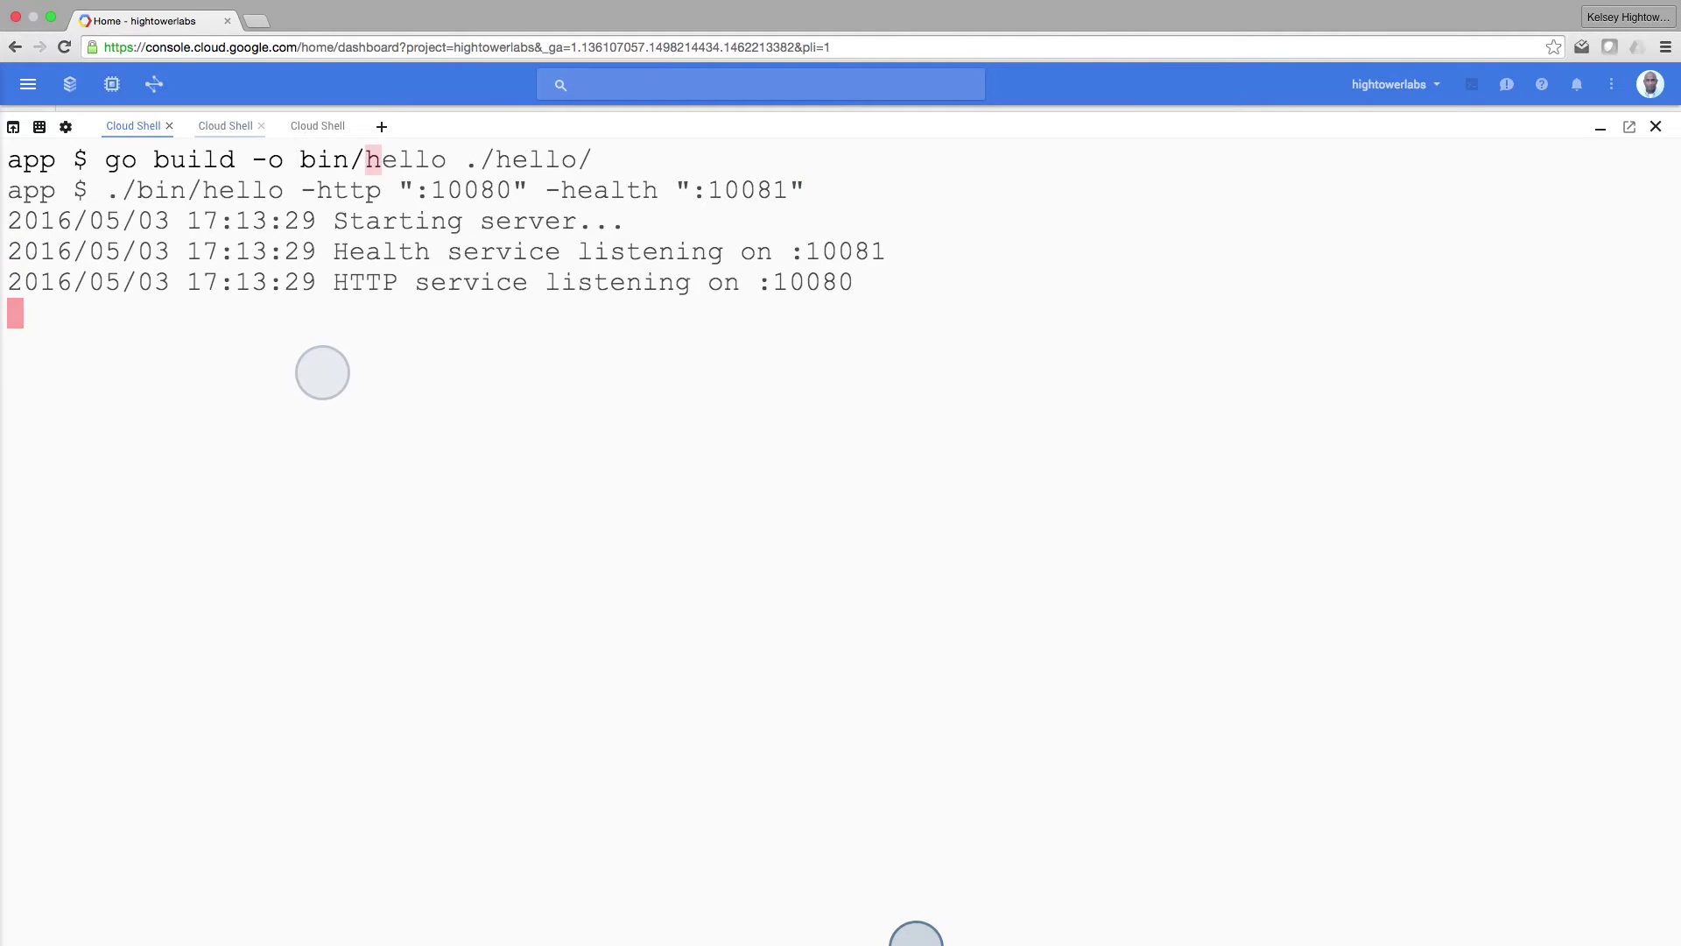
pyautogui.write('auth ./a')
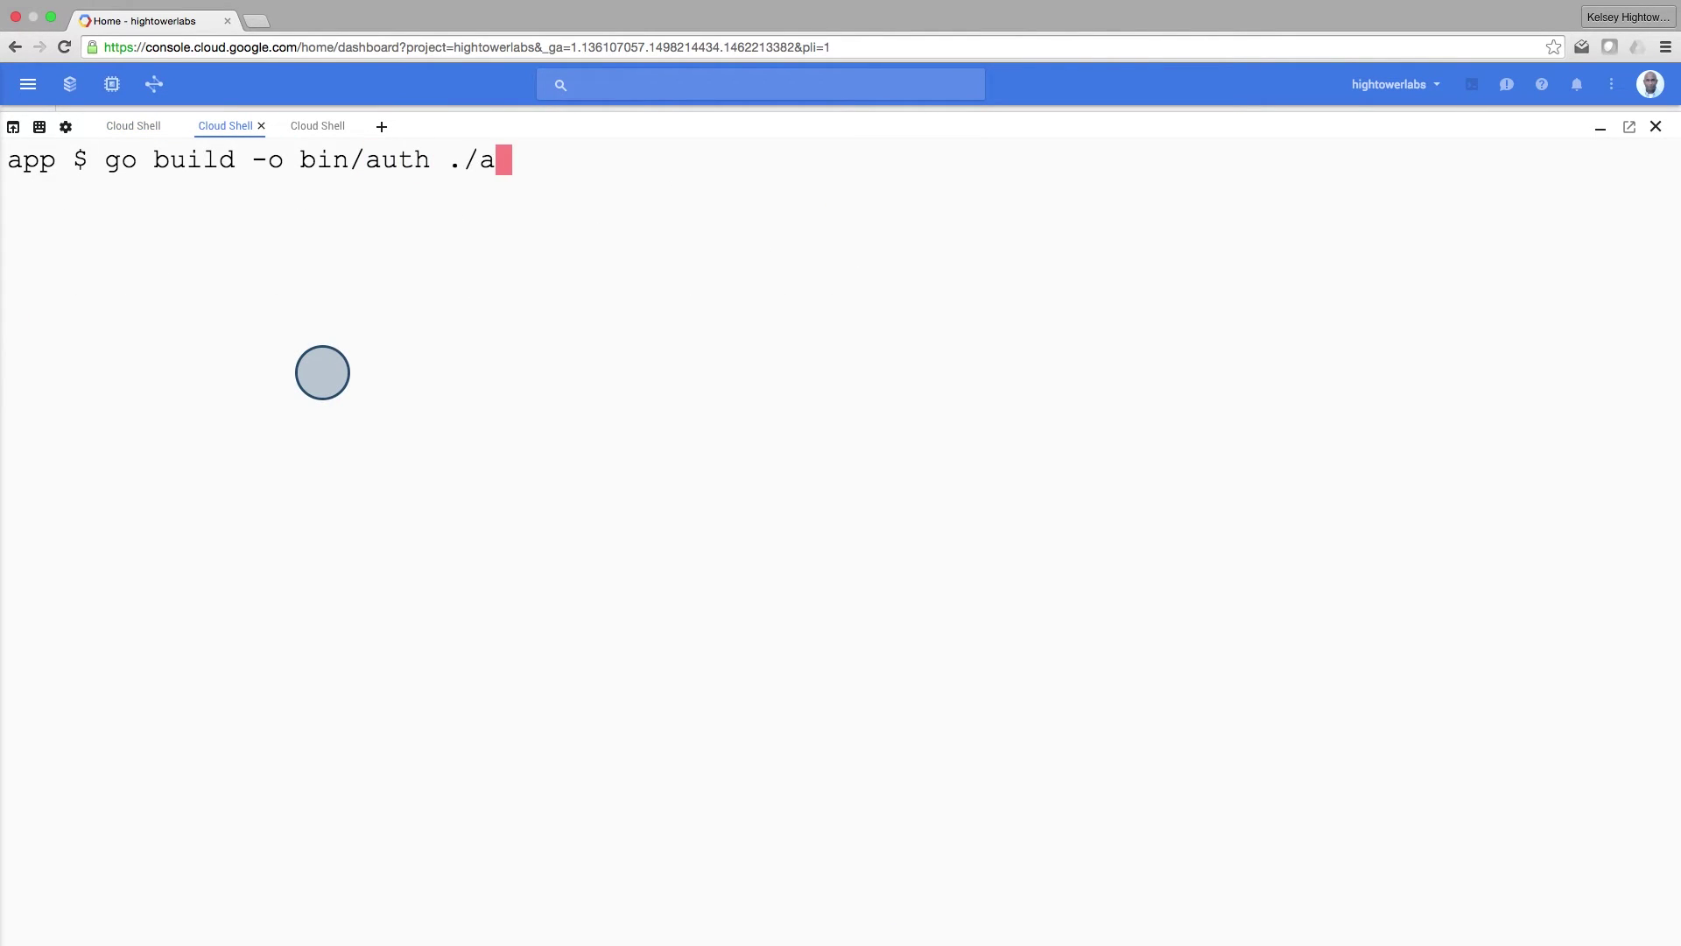
pyautogui.write('uth')
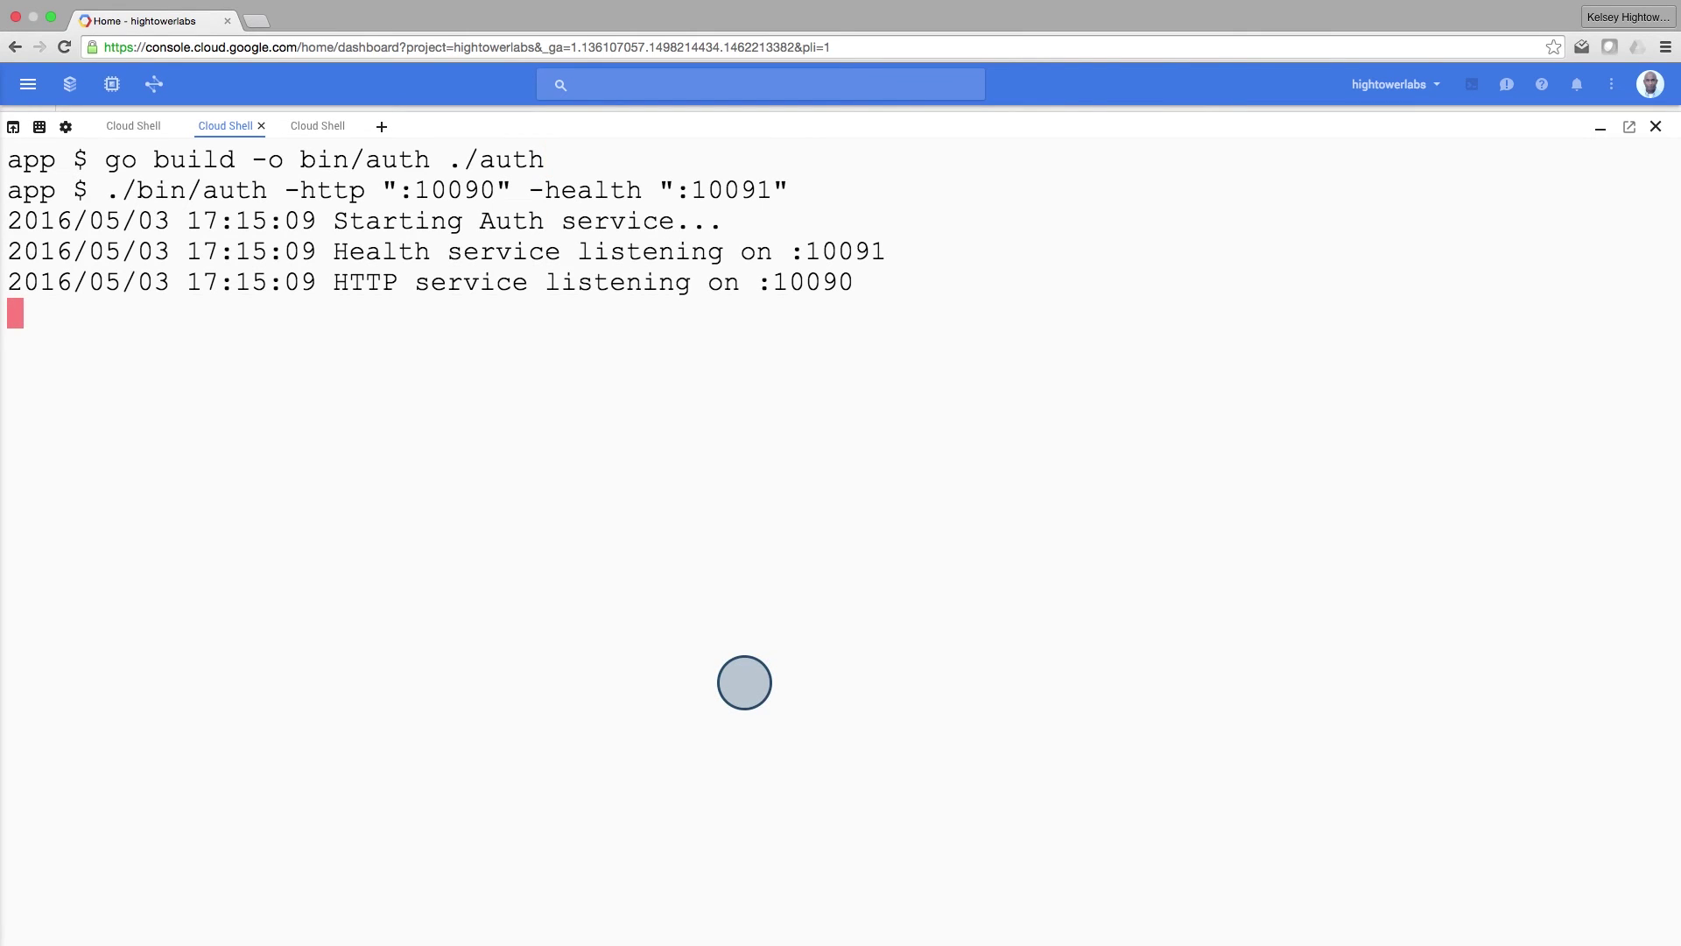
pyautogui.write('ttp://127.')
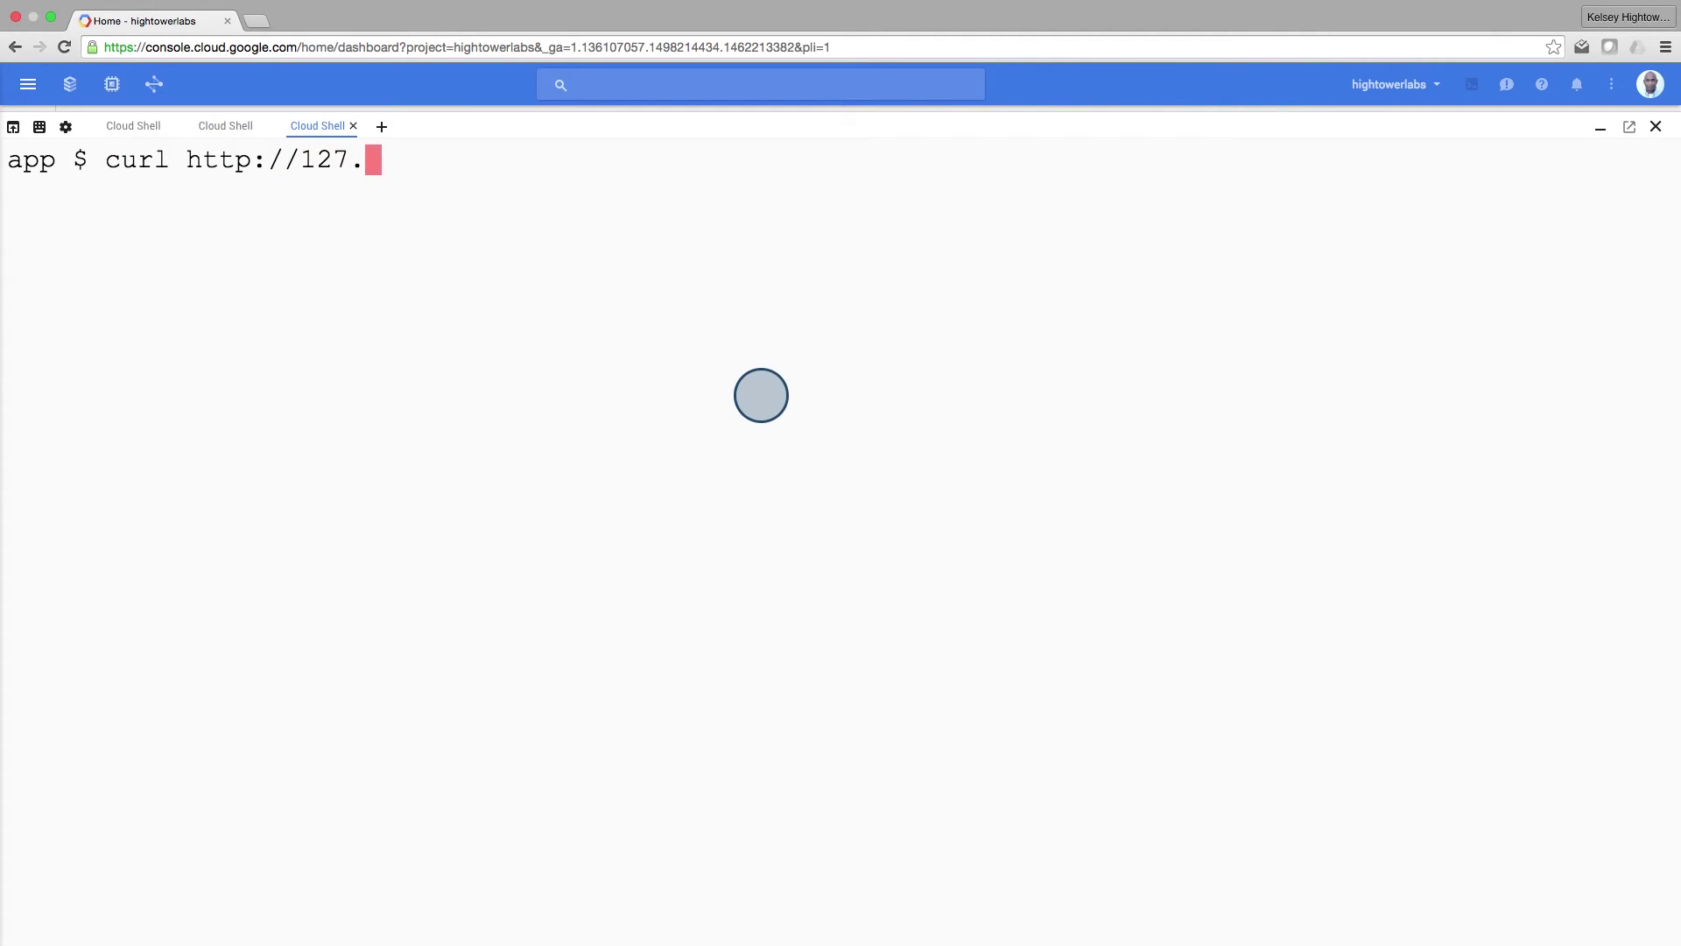
pyautogui.write('0.0.1:10090/login -u u')
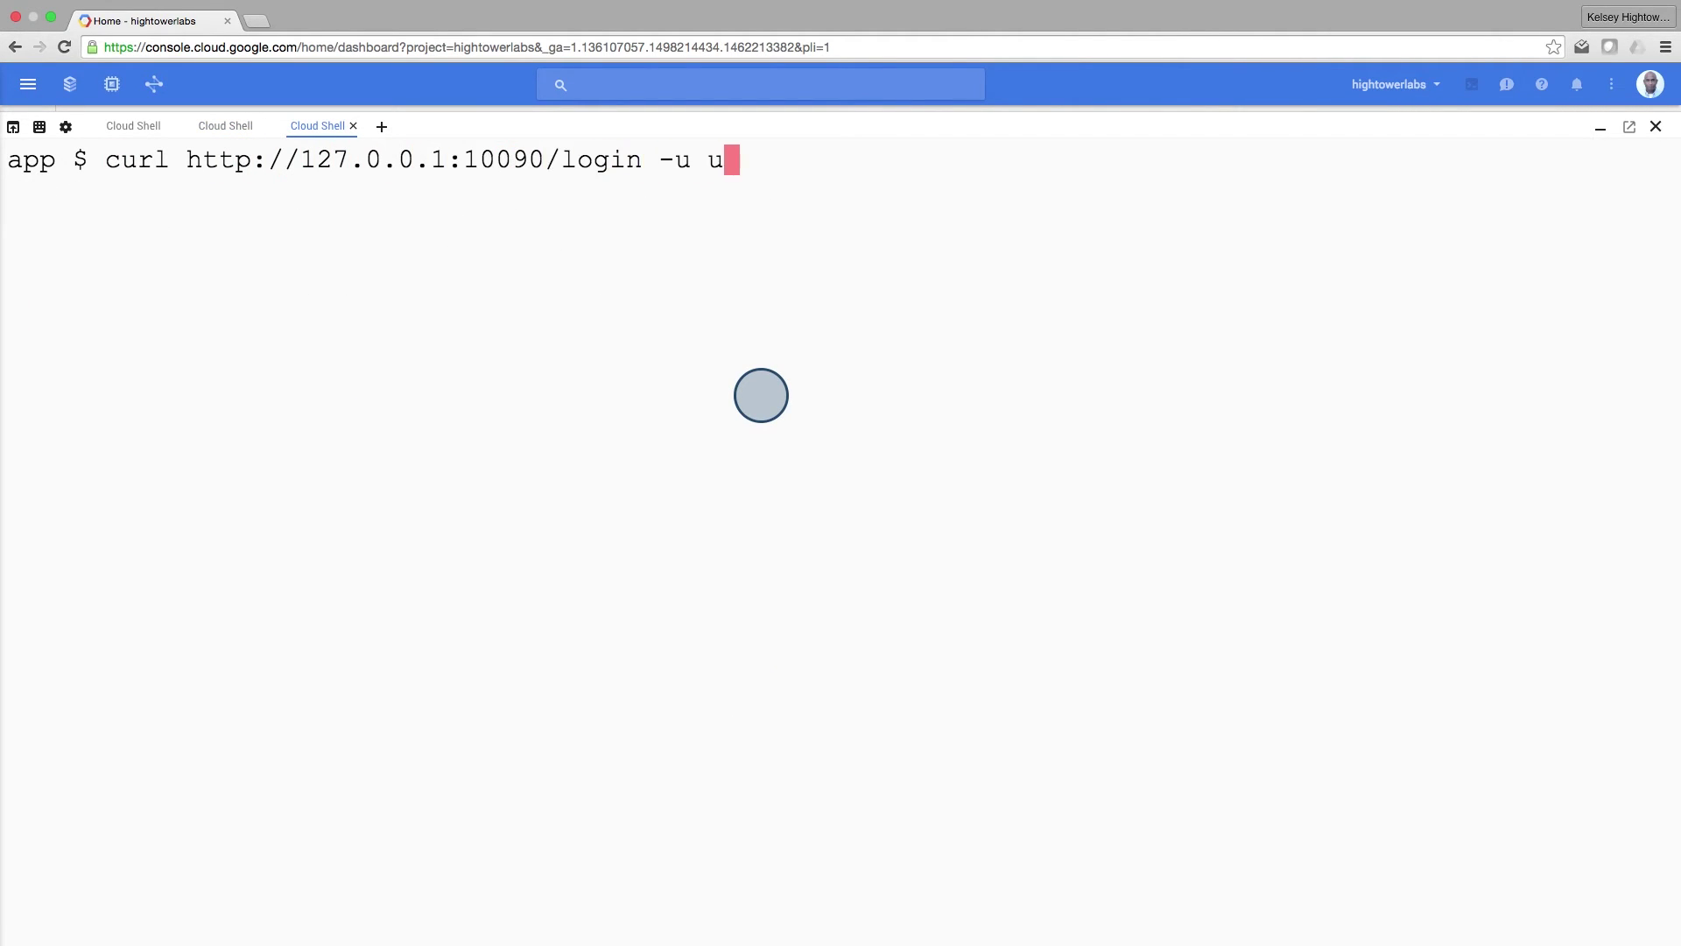
pyautogui.write('ser')
# Request a login token from 127.0.0.1:10090/login as user, supplying the password.
pyautogui.press('Return')
pyautogui.press('Return')
pyautogui.press('Return')
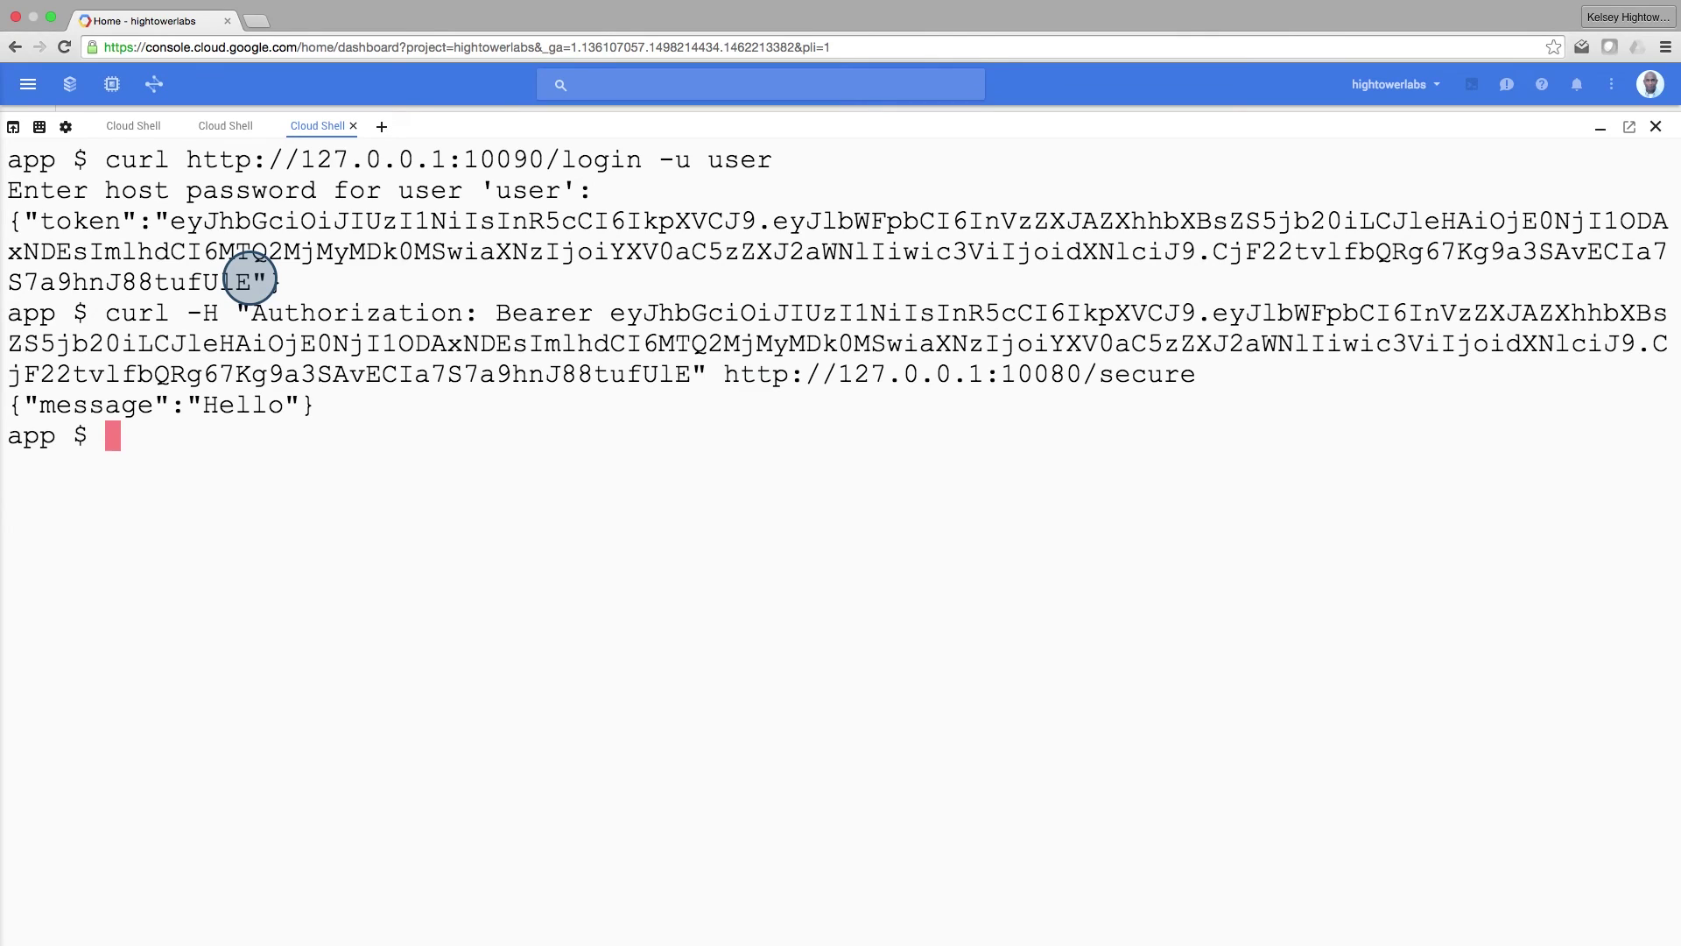